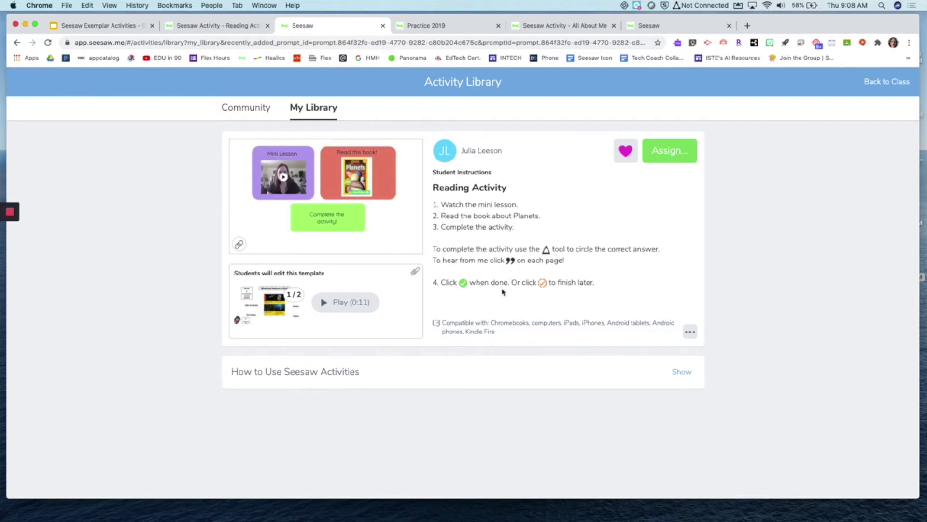
# Preview the Reading Activity's example with its linked Planets book, close the preview, and show the activity's additional options
pyautogui.click(383, 223)
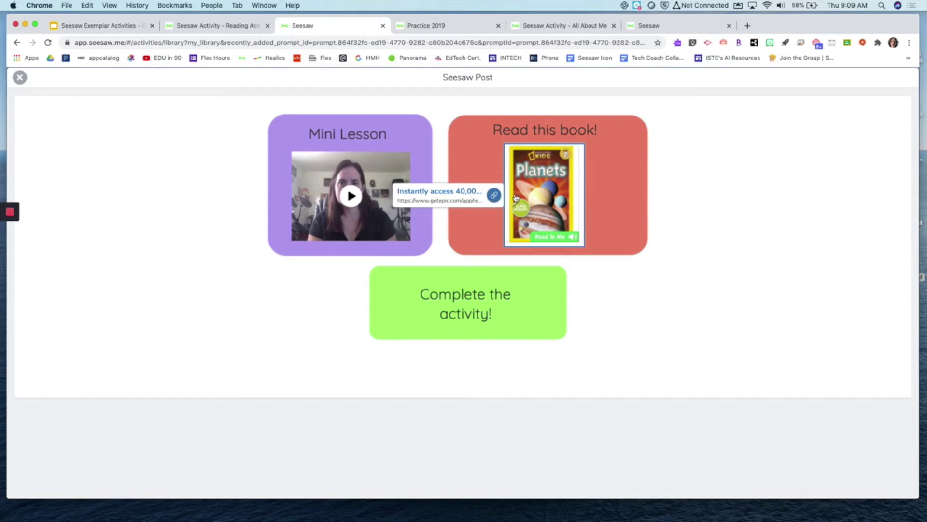
pyautogui.click(20, 77)
pyautogui.click(690, 332)
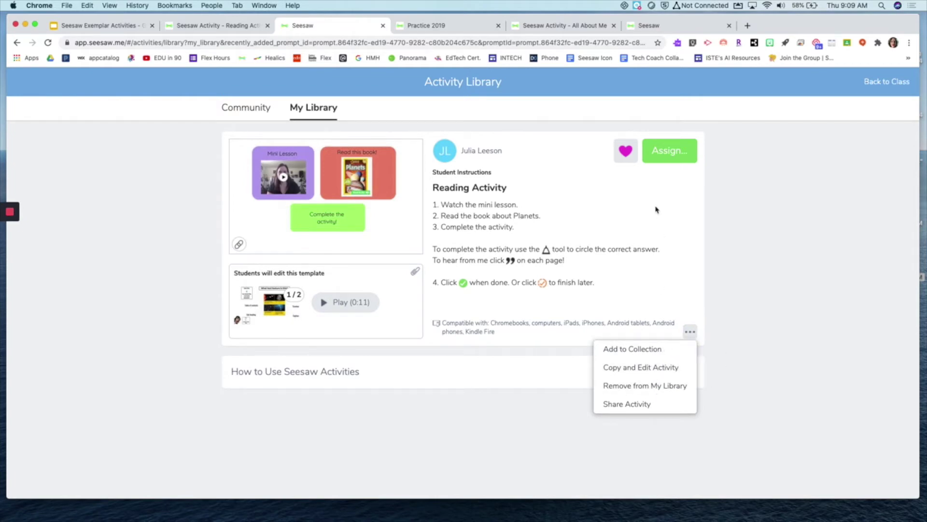
# Go to the Practice 2019 class and open My Library in its Activity Library
pyautogui.click(457, 24)
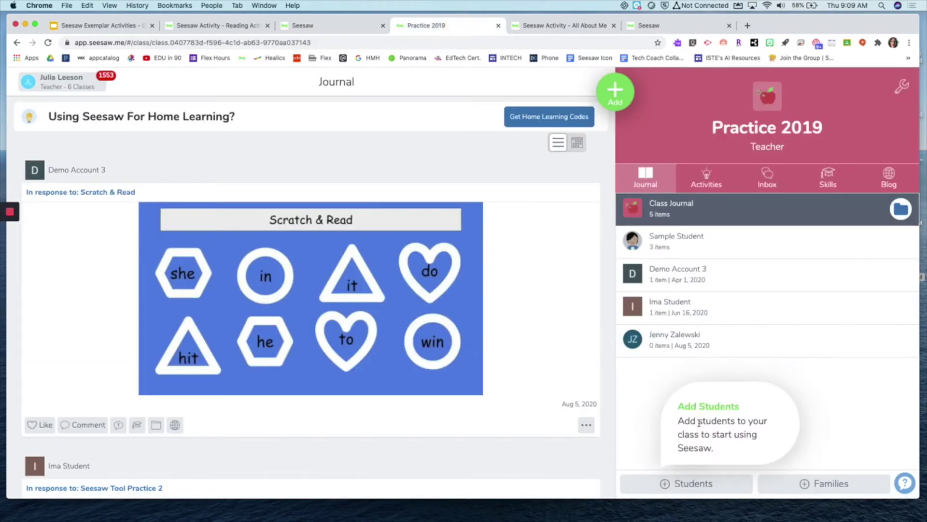
pyautogui.click(706, 179)
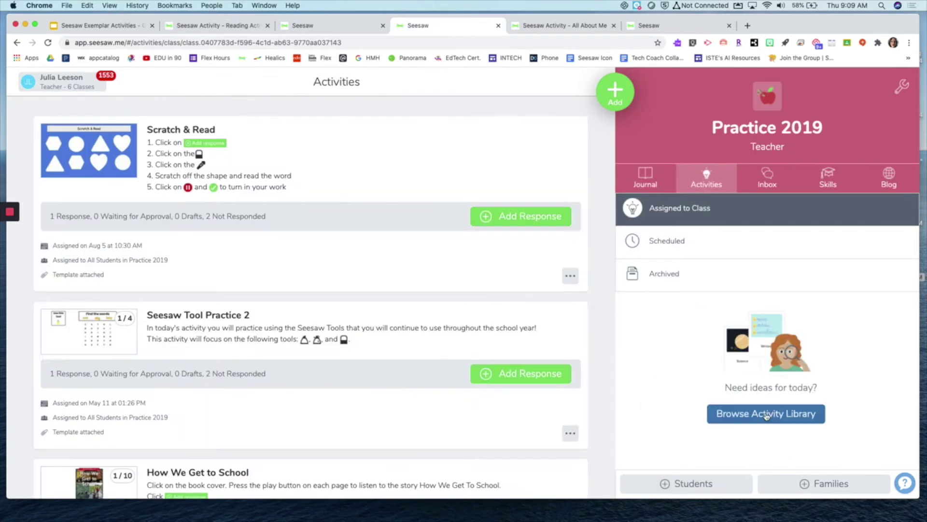
pyautogui.click(767, 414)
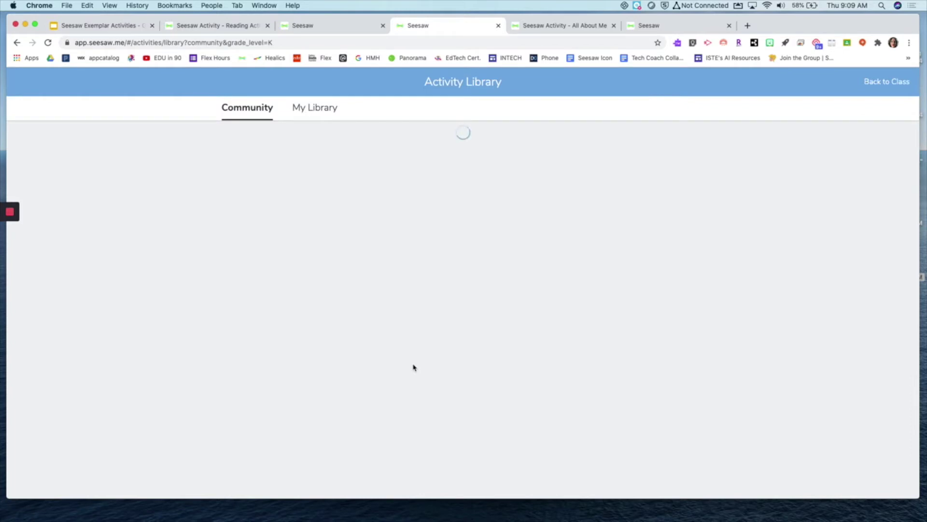
pyautogui.click(312, 110)
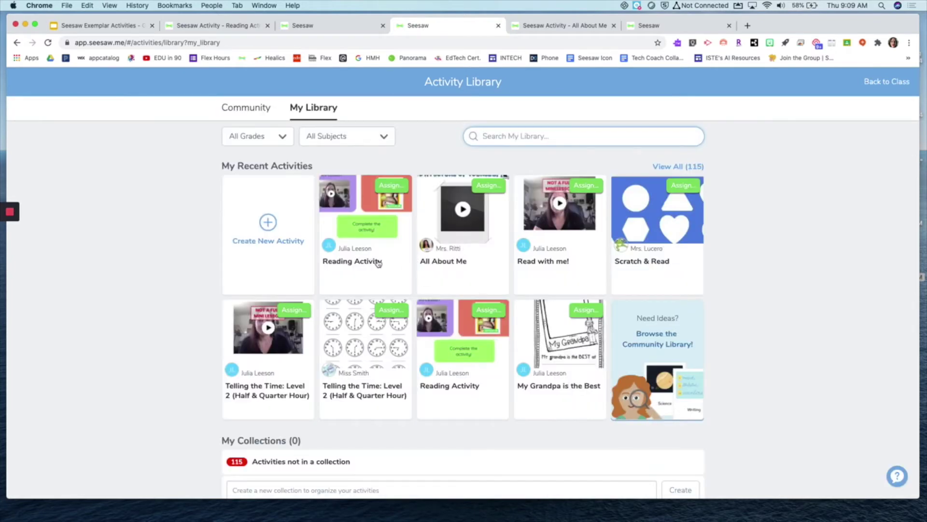
# Open the most recent Reading Activity and make an editable copy of it
pyautogui.click(389, 259)
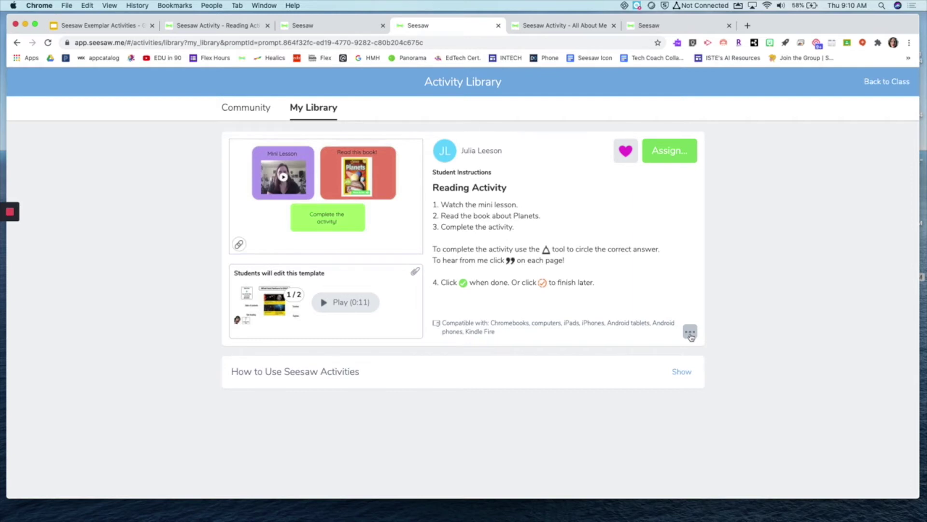
pyautogui.click(690, 332)
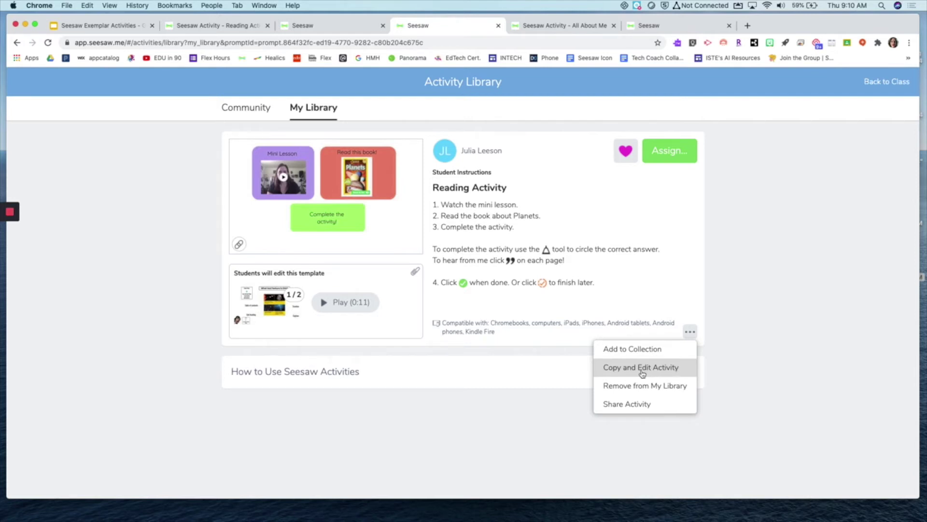
pyautogui.click(673, 369)
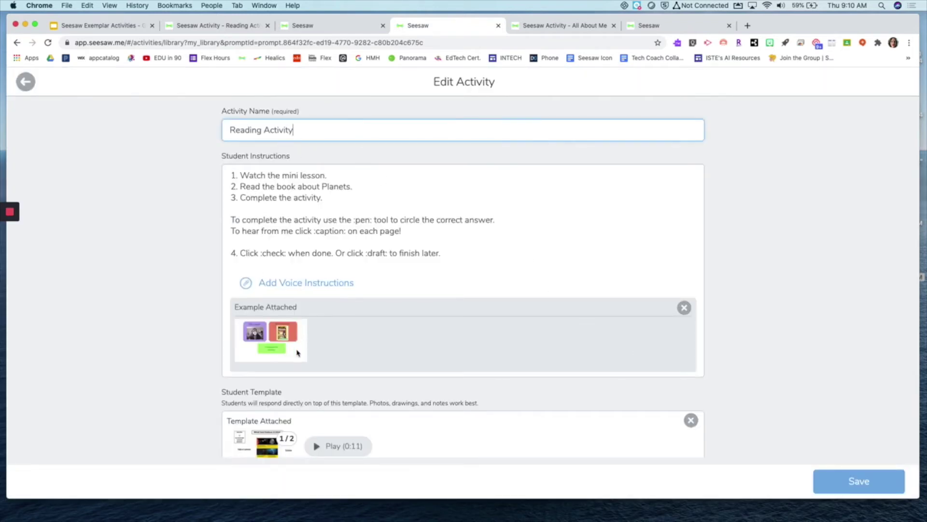
# Examine the Link tool and the linked Planets book in the attached example, and exit the example without saving changes
pyautogui.click(299, 355)
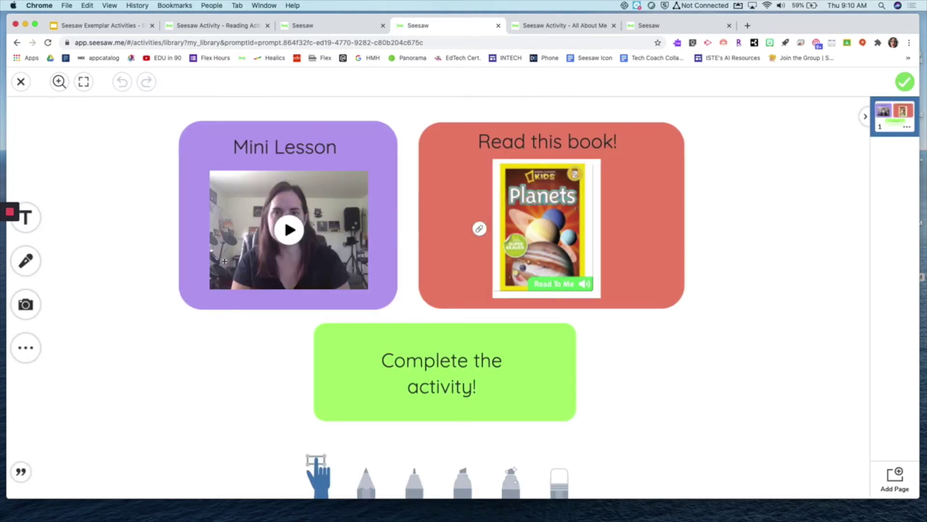
pyautogui.click(28, 351)
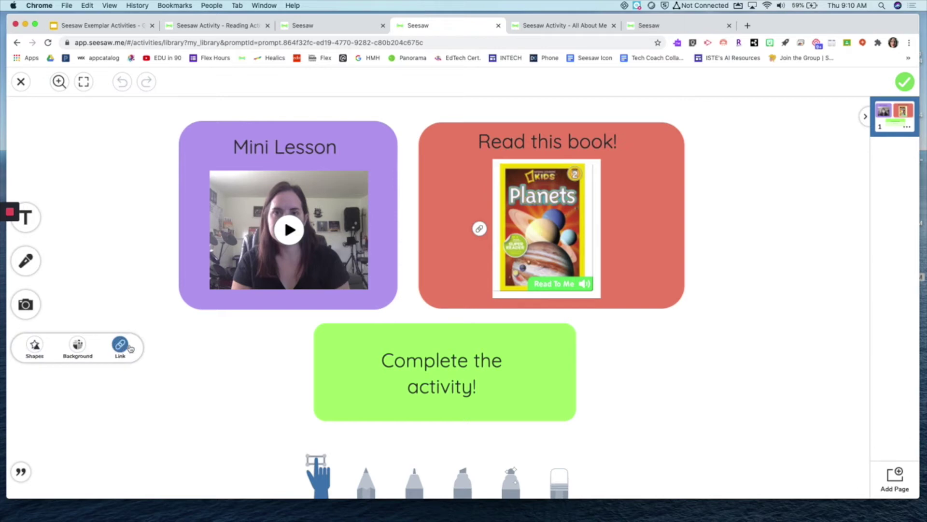
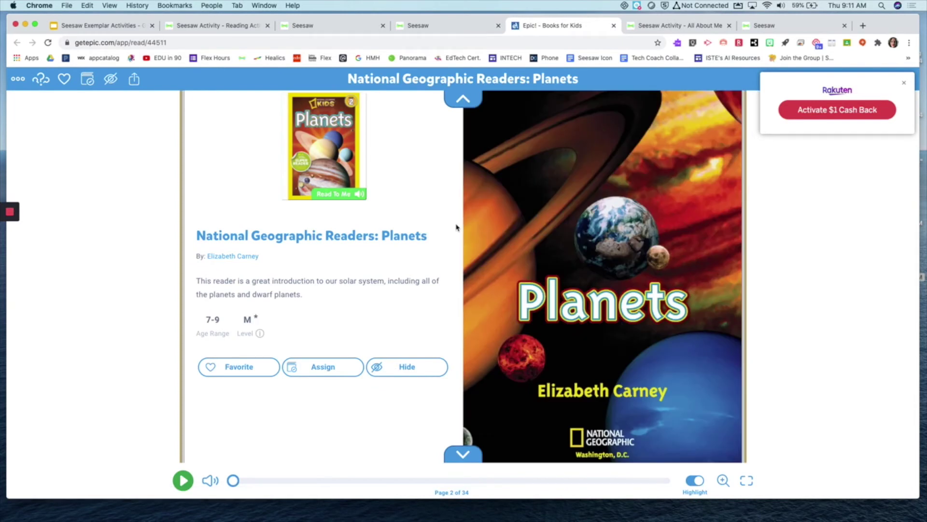
pyautogui.click(442, 27)
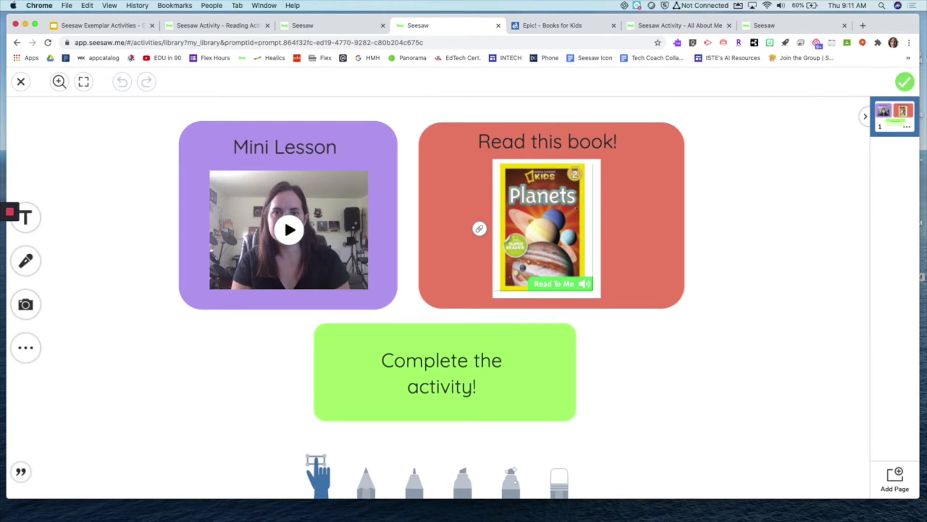
pyautogui.click(21, 83)
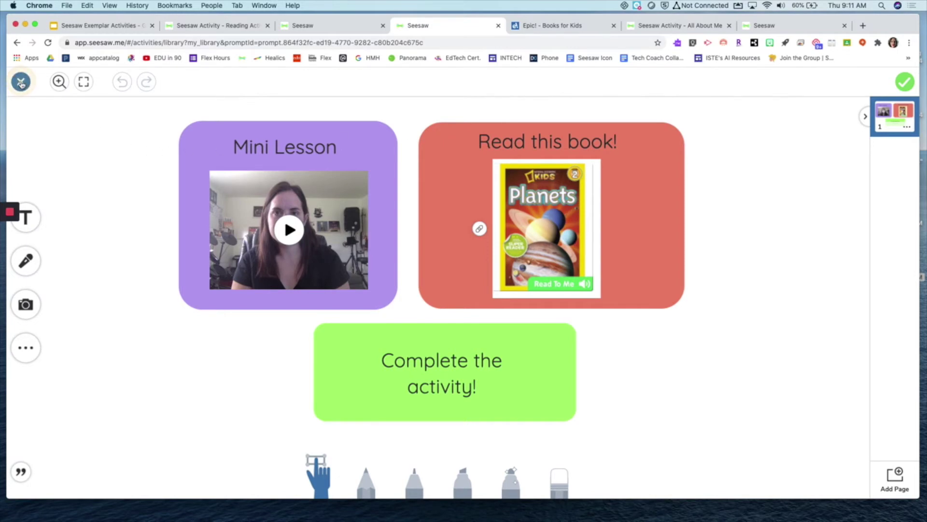
pyautogui.click(510, 254)
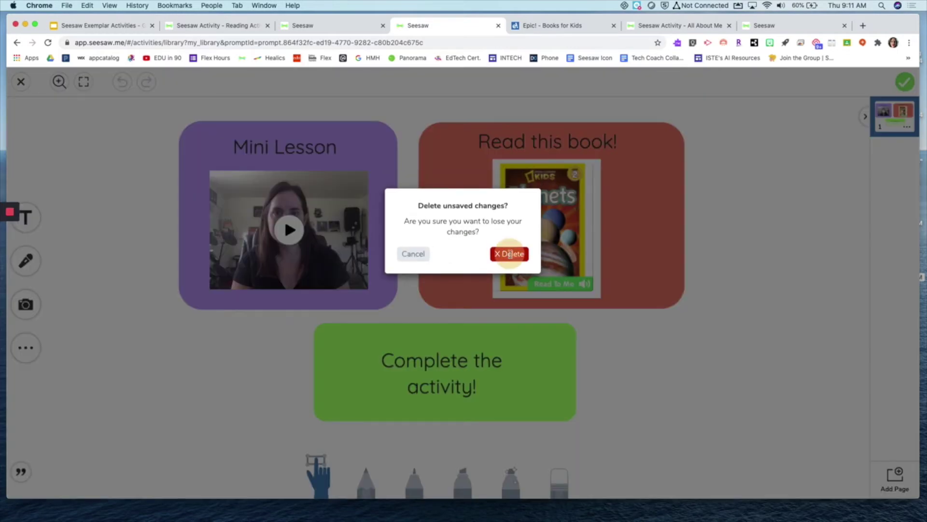
# Open the attached student template and capture a screenshot region around the Pencil tool
pyautogui.scroll(-3, 382, 416)
pyautogui.click(265, 392)
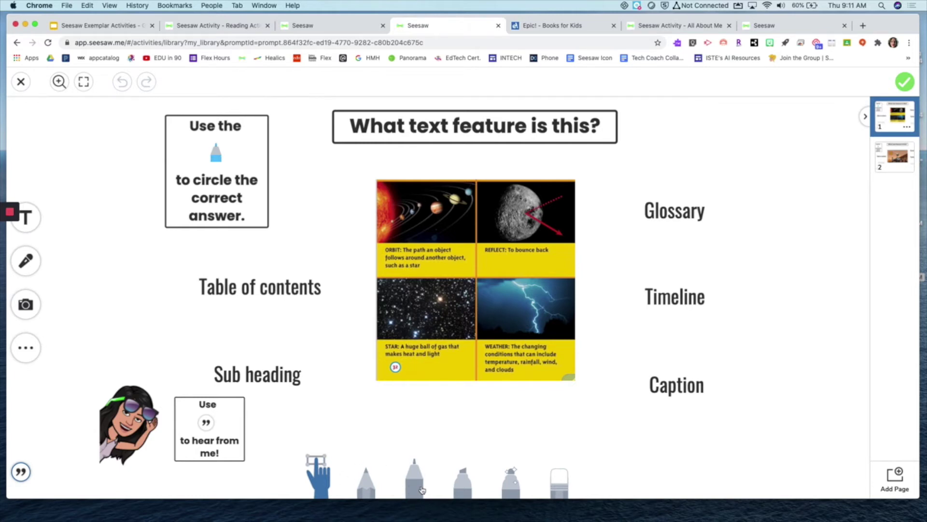
pyautogui.click(370, 486)
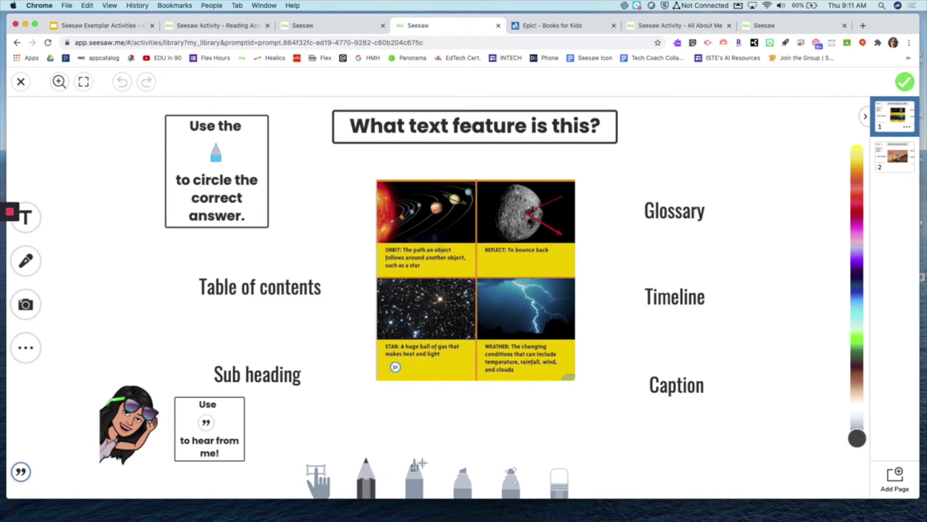
pyautogui.press('super+shift+4')
pyautogui.moveTo(337, 448)
pyautogui.mouseDown()
pyautogui.moveTo(374, 468)
pyautogui.moveTo(400, 502)
pyautogui.moveTo(394, 496)
pyautogui.mouseUp()
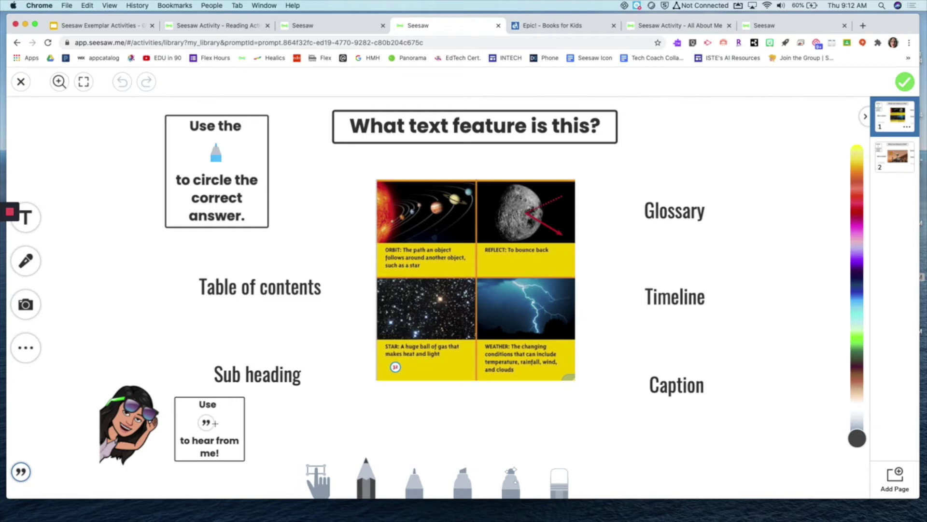
# Play the voice caption on page 1 of the student template and close the caption area
pyautogui.click(27, 262)
pyautogui.click(20, 474)
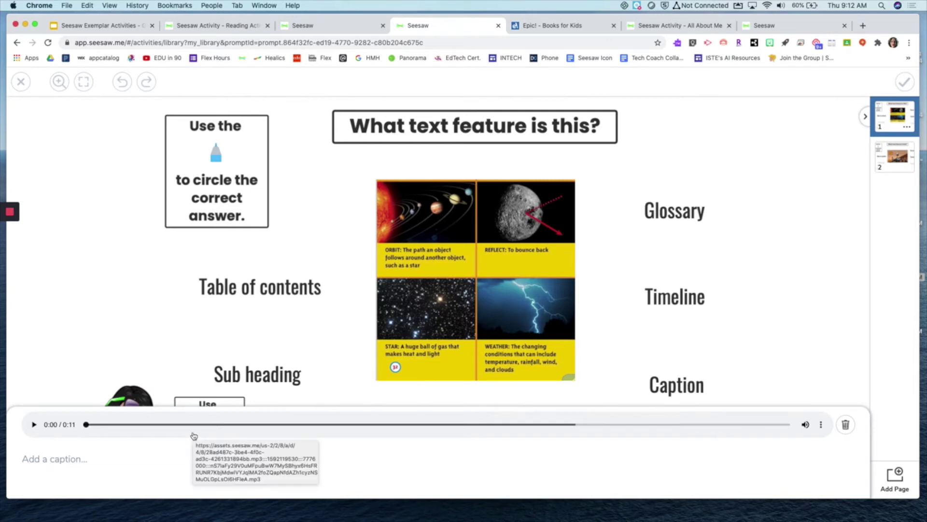
pyautogui.click(34, 425)
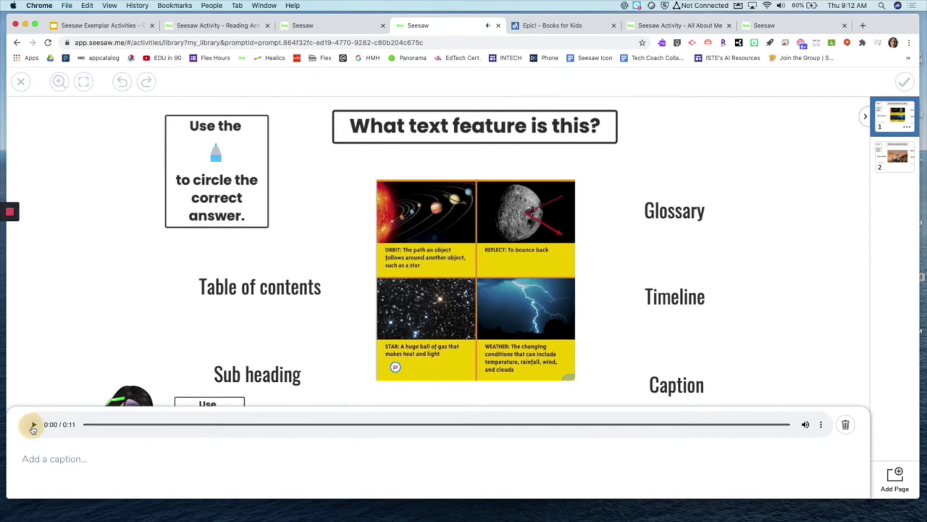
pyautogui.click(751, 358)
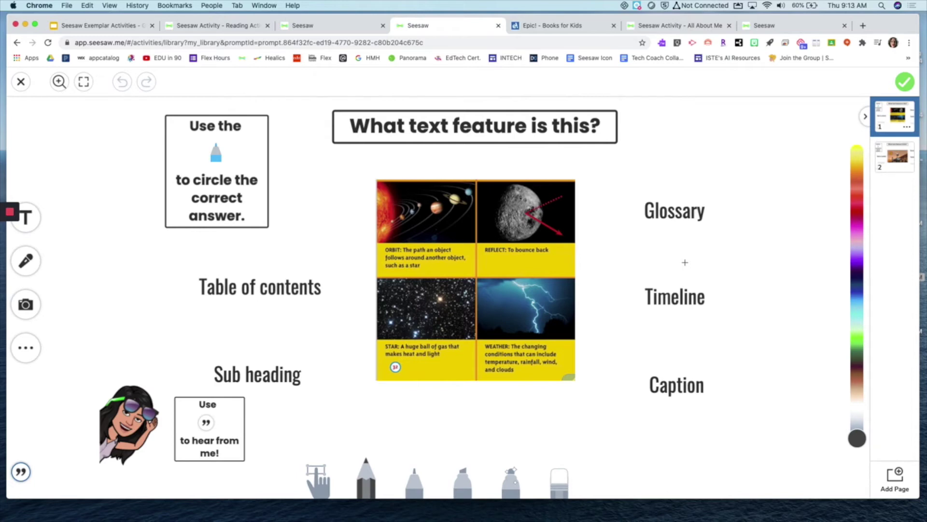
# View page 2 of the student template with the Mars rover picture and check its voice caption option
pyautogui.click(907, 159)
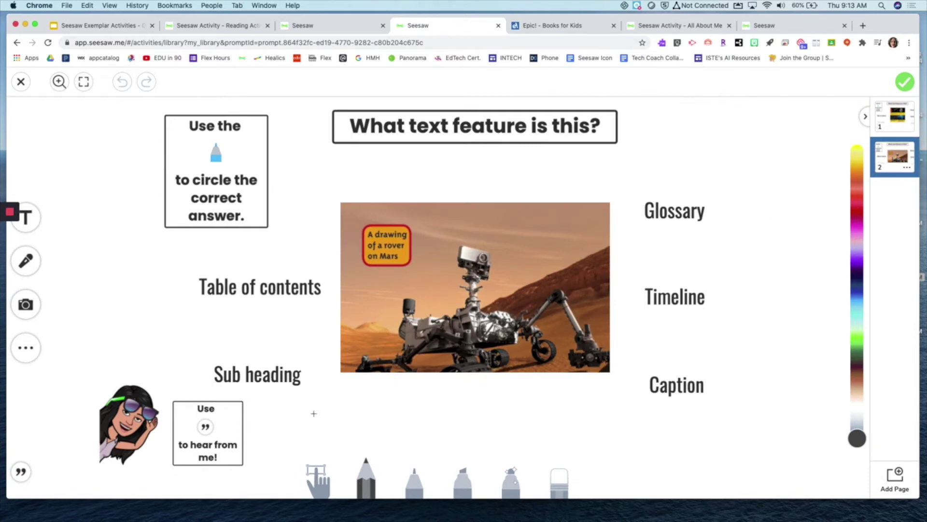
pyautogui.click(21, 471)
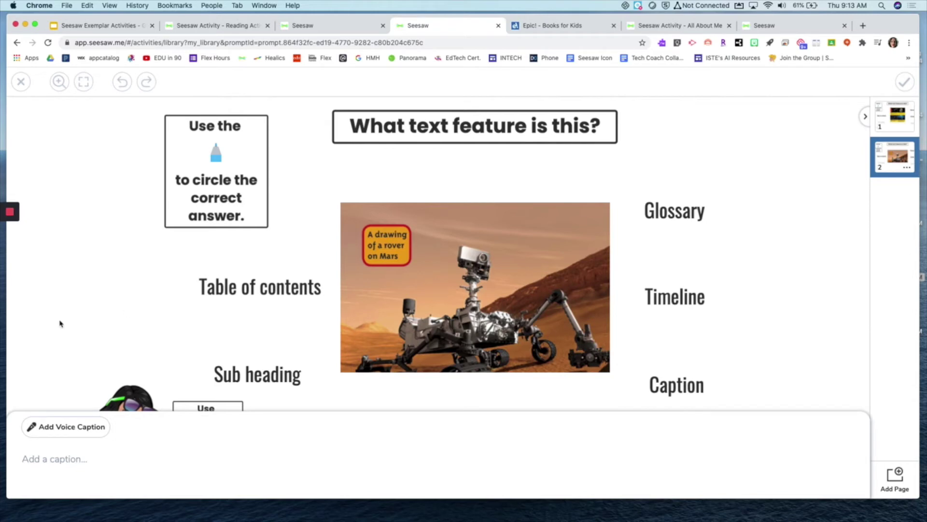
pyautogui.click(94, 329)
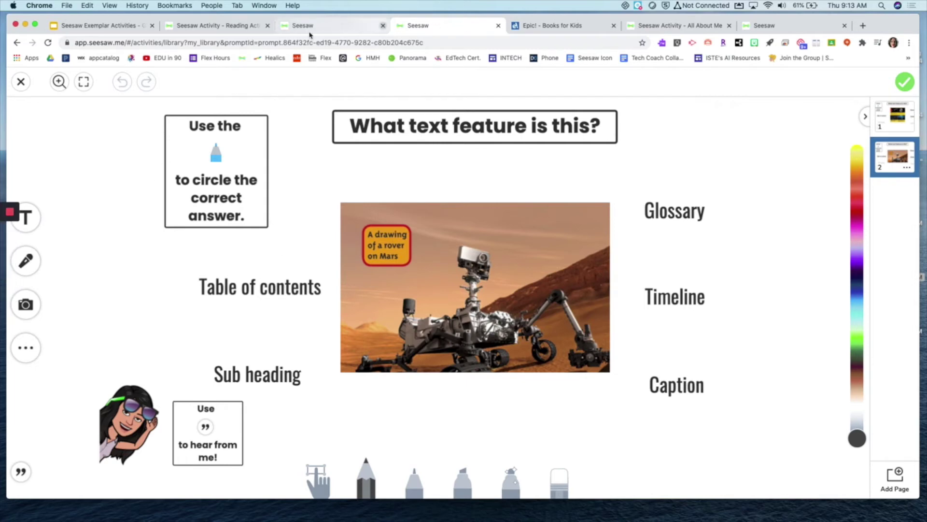
# Switch to the Seesaw Exemplar Activities presentation in Google Slides and follow the Telling Time link on the Worksheets slide
pyautogui.click(87, 28)
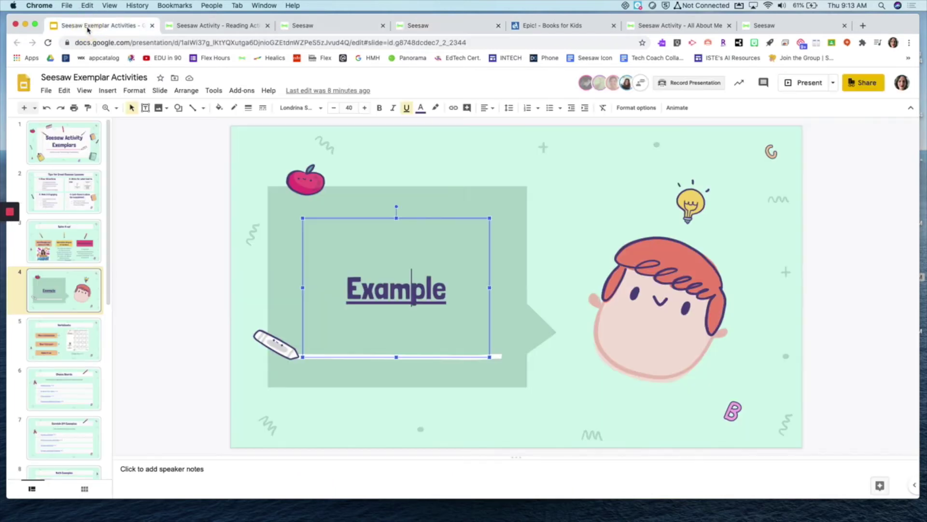
pyautogui.click(82, 334)
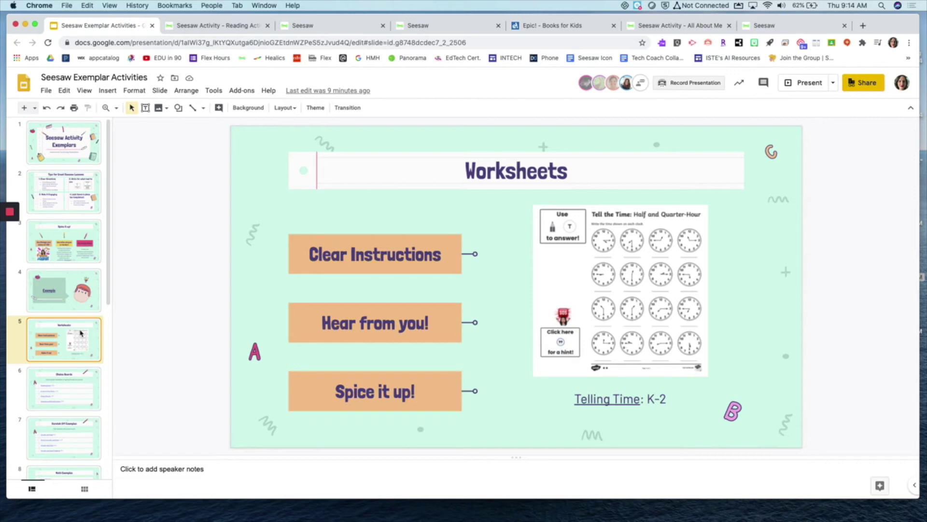
pyautogui.click(618, 402)
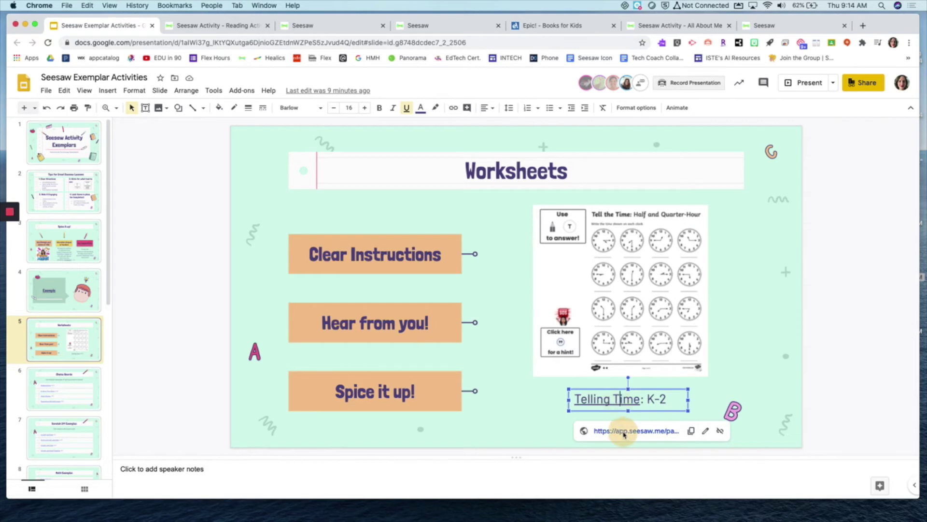
pyautogui.click(623, 432)
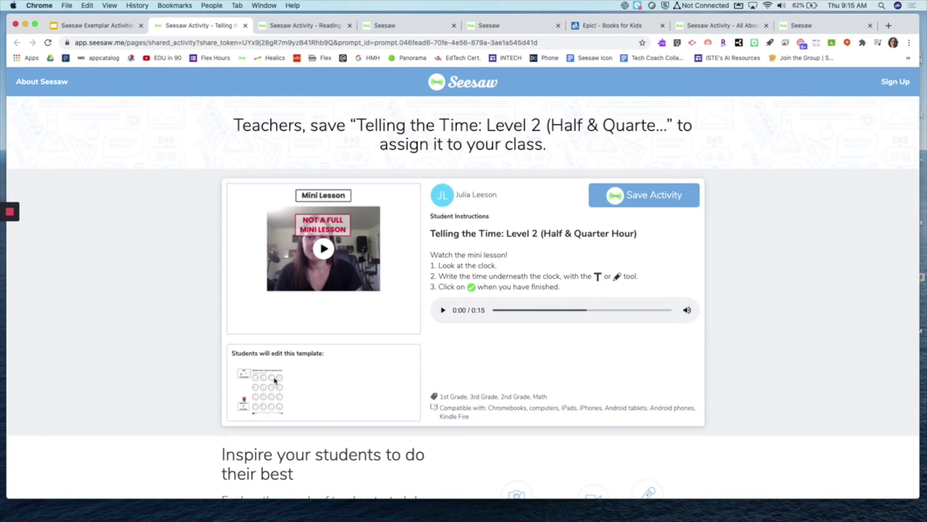
# Save the shared Telling the Time: Level 2 (Half & Quarter Hour) activity to My Library and preview its student template
pyautogui.click(629, 198)
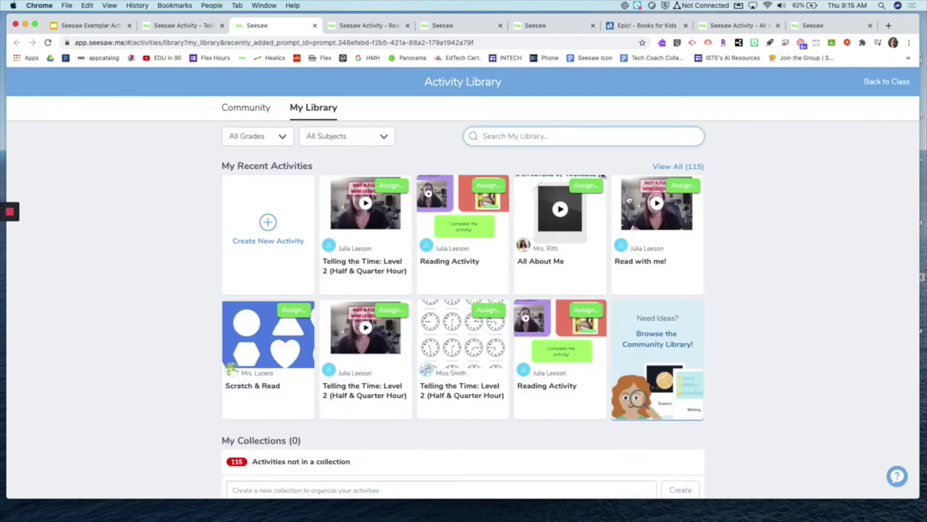
pyautogui.click(378, 268)
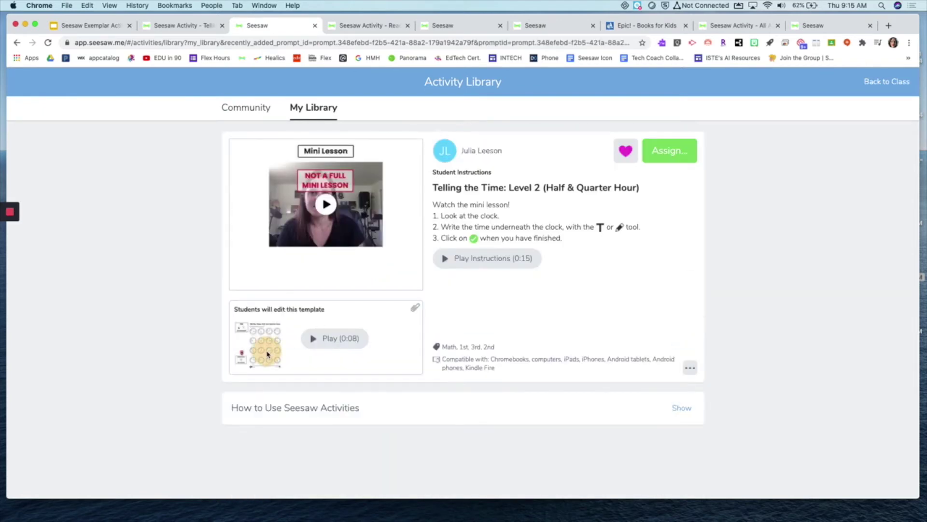
pyautogui.click(266, 353)
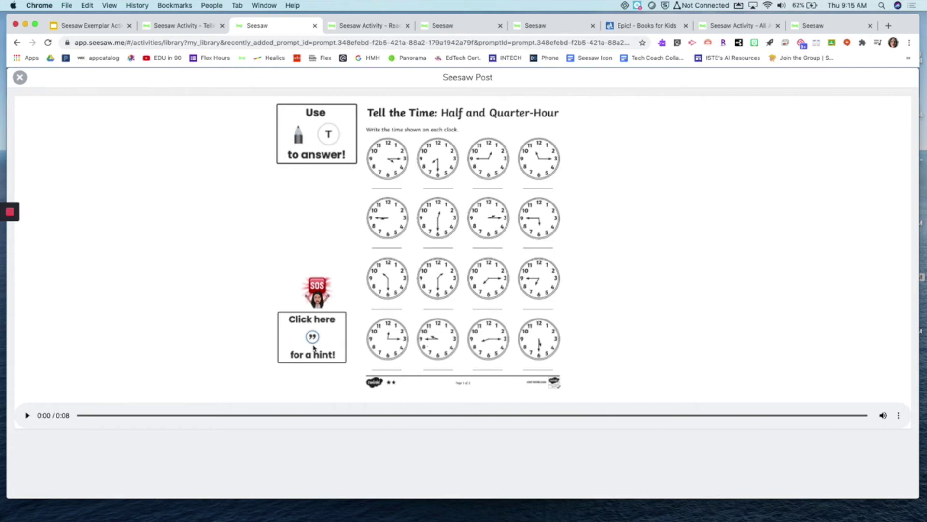
# Return to the Google Slides presentation and follow the Reading Room link on the Choice Boards slide
pyautogui.click(104, 26)
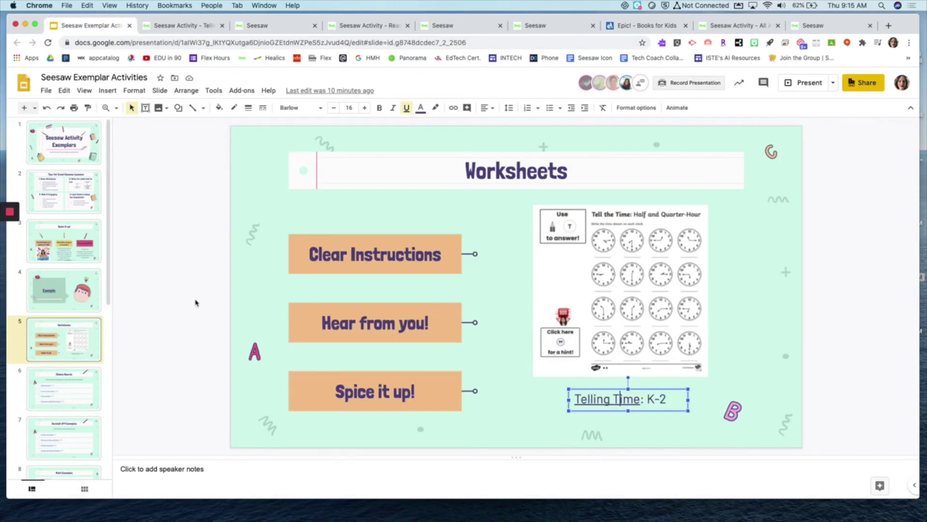
pyautogui.click(67, 396)
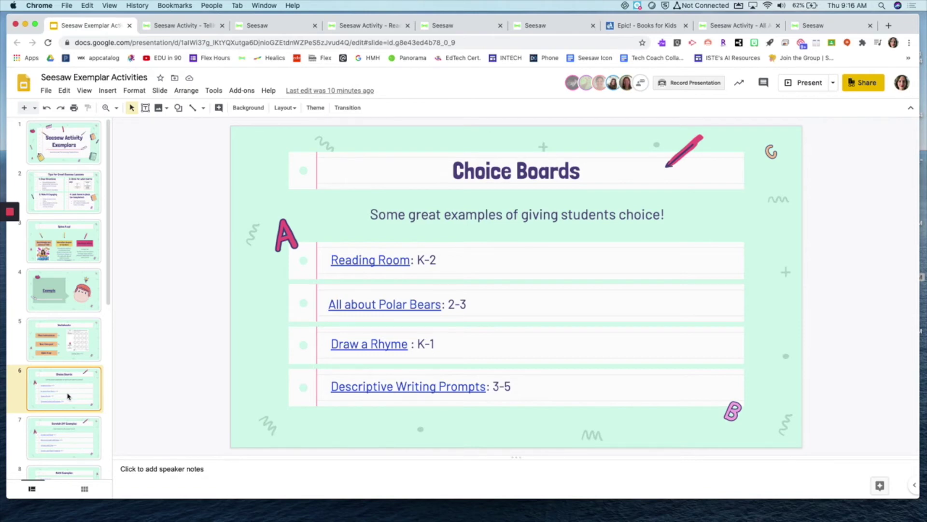
pyautogui.click(384, 262)
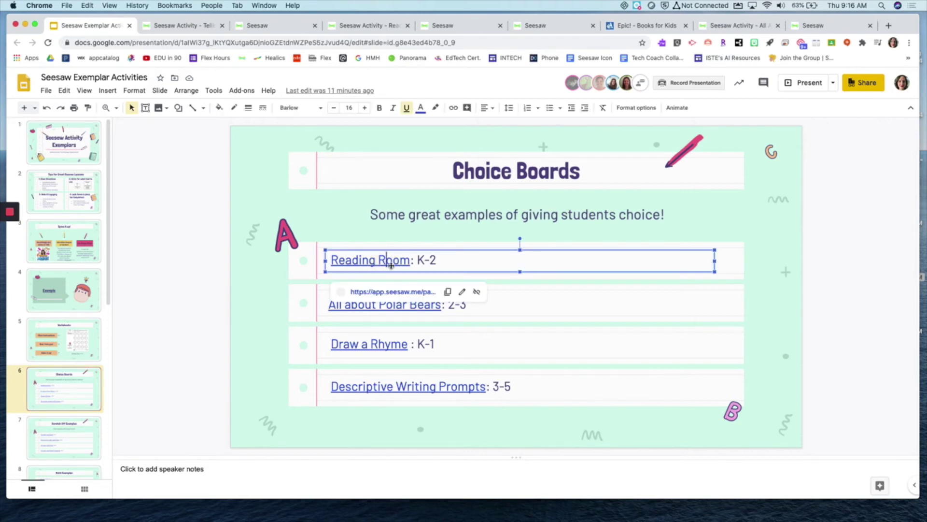
pyautogui.click(404, 293)
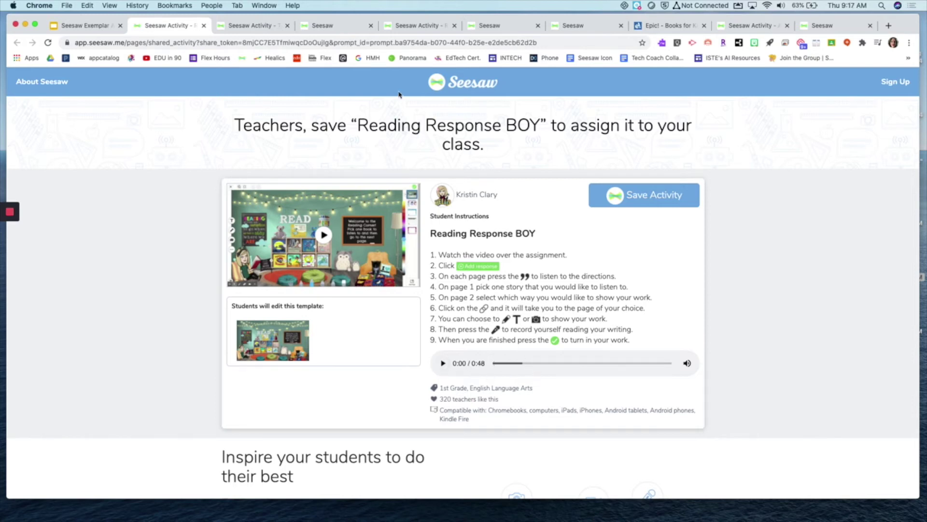
# Return to the Google Slides presentation and follow the All about Polar Bears link on the Choice Boards slide
pyautogui.click(92, 28)
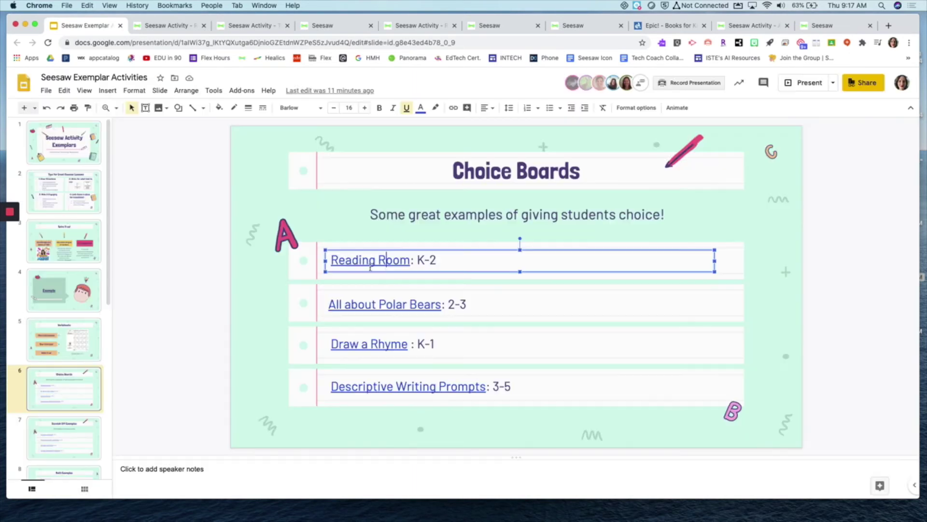
pyautogui.click(405, 307)
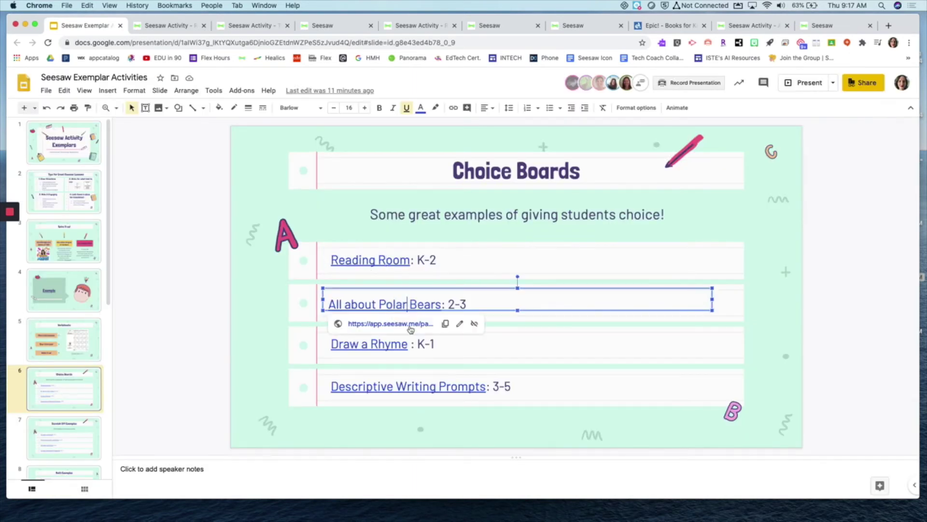
pyautogui.click(410, 327)
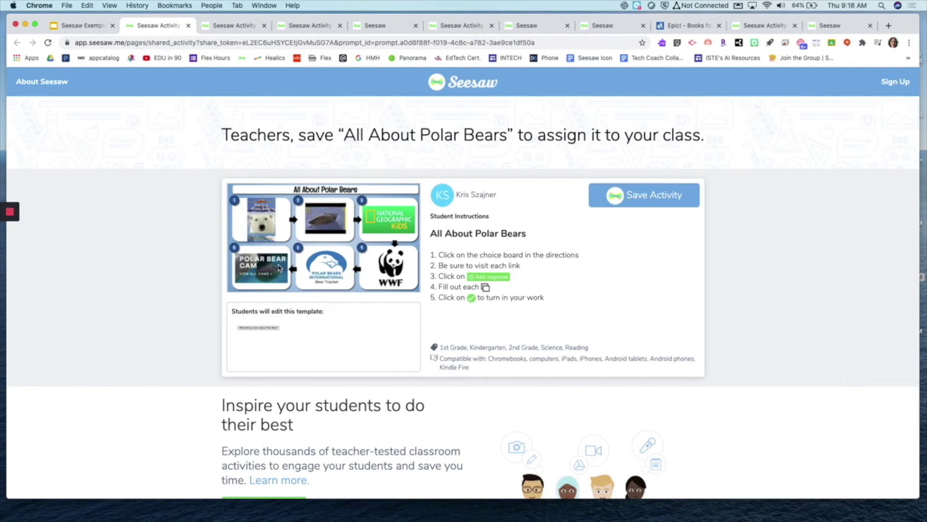
# Go back to the Choice Boards slide in Google Slides and open the linked Draw a Rhyme activity
pyautogui.click(88, 29)
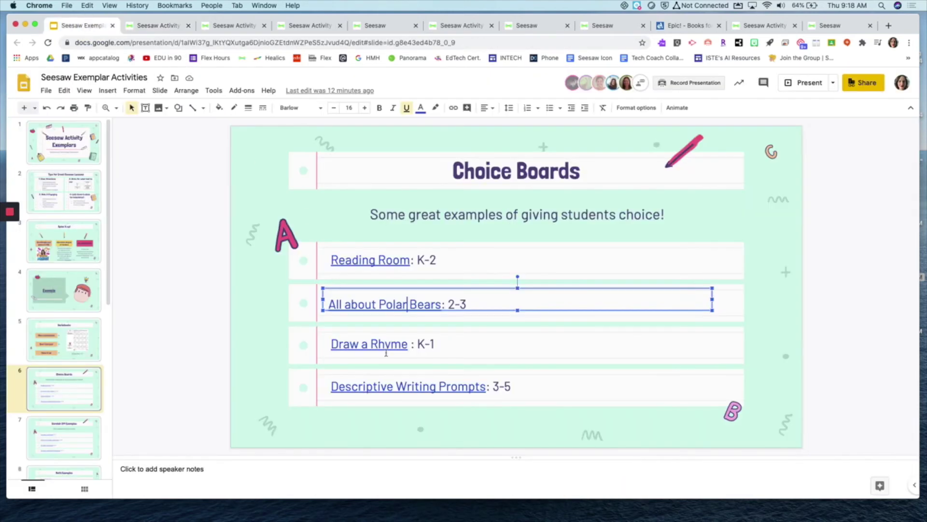
pyautogui.click(387, 346)
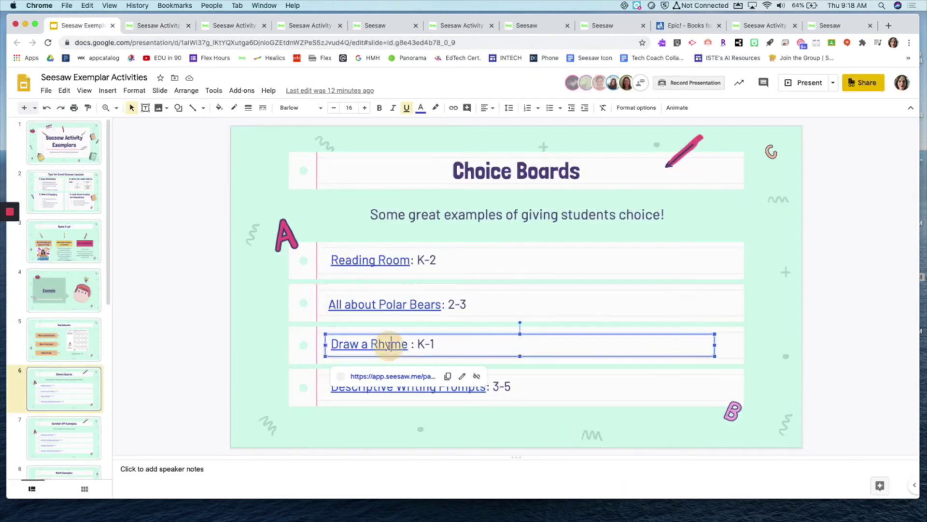
pyautogui.click(400, 378)
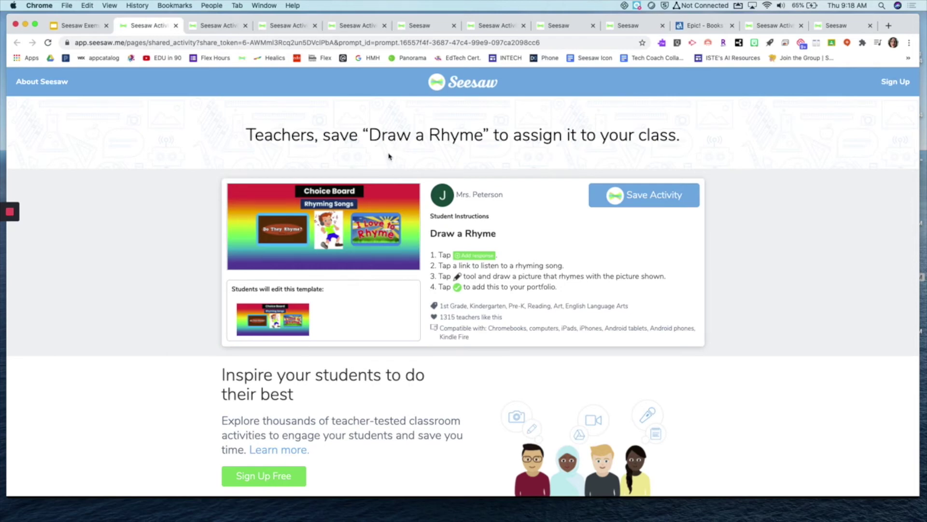
# Open the Descriptive Writing Prompts activity from the Choice Boards slide in Google Slides and view its second writing prompt picture
pyautogui.click(79, 25)
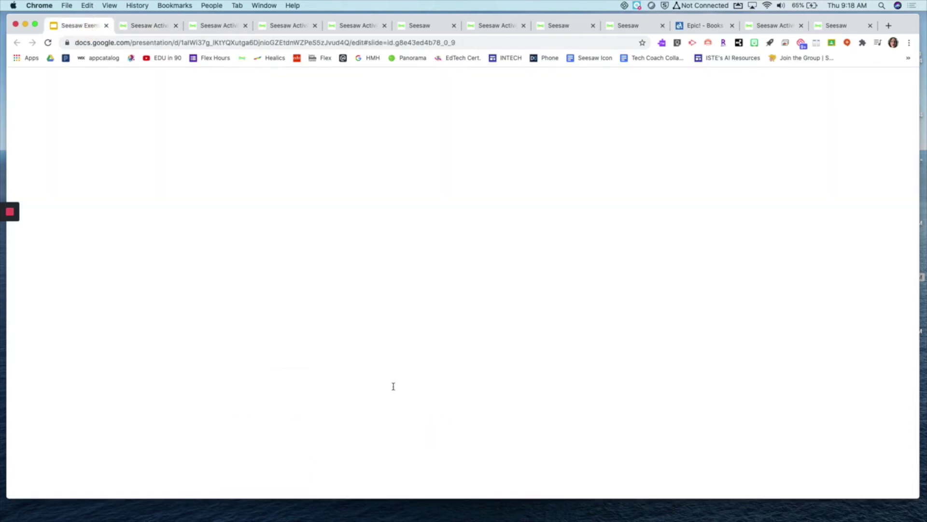
pyautogui.click(378, 386)
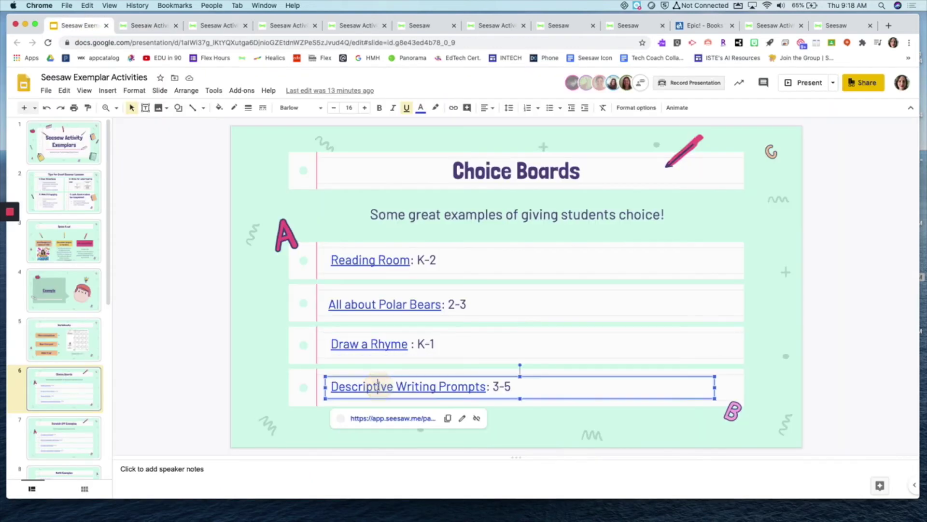
pyautogui.click(389, 420)
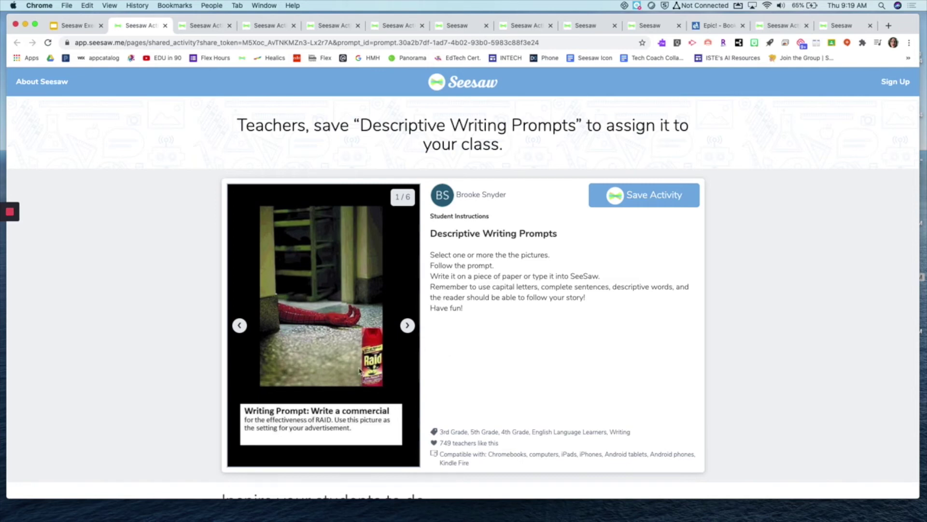
pyautogui.click(407, 326)
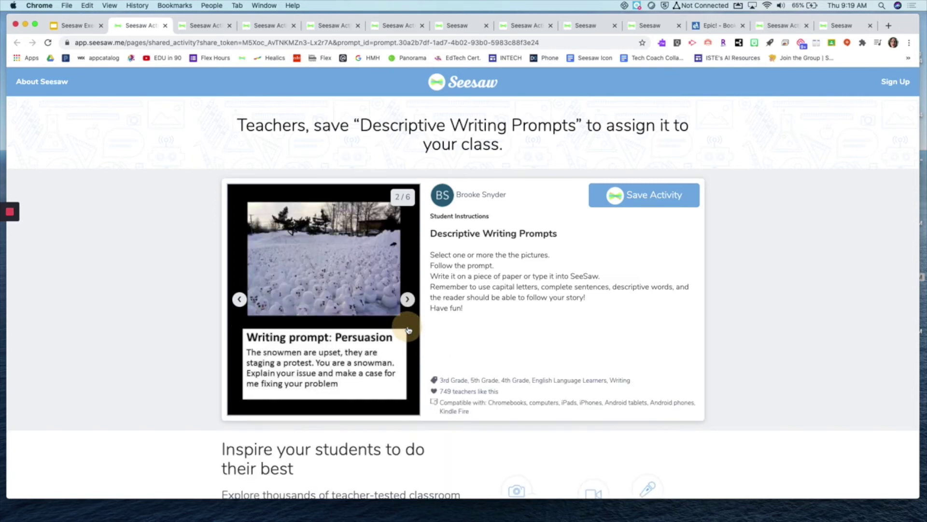